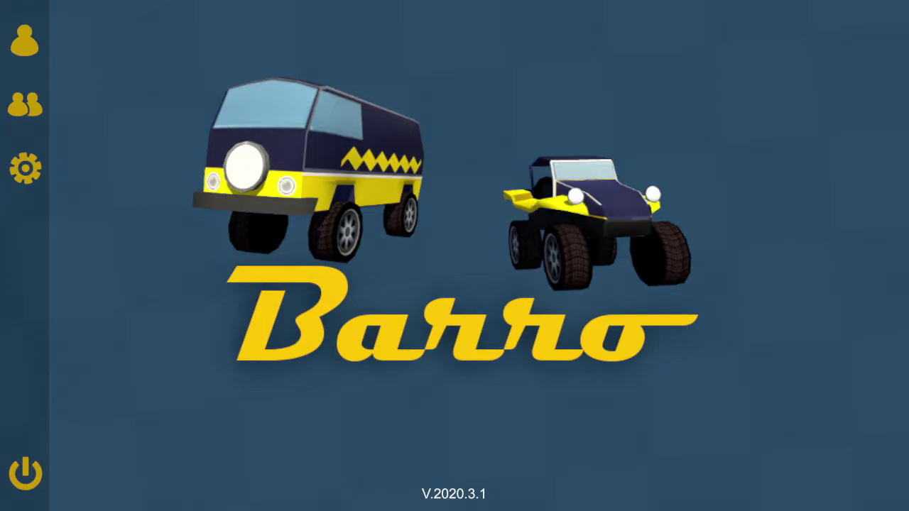
Choose single-player Arcade mode and browse the cars, keeping the dark van.
{"action": "left_click", "coordinate": [19, 49]}
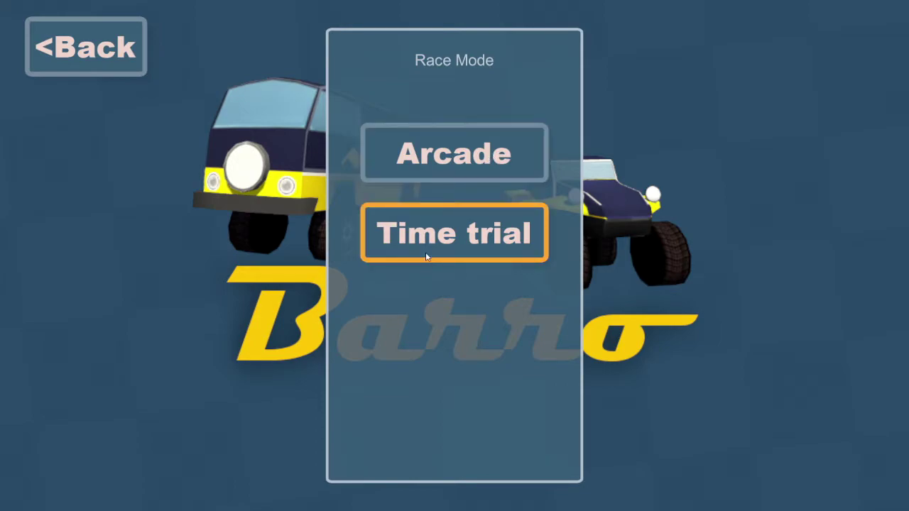
{"action": "left_click", "coordinate": [424, 158]}
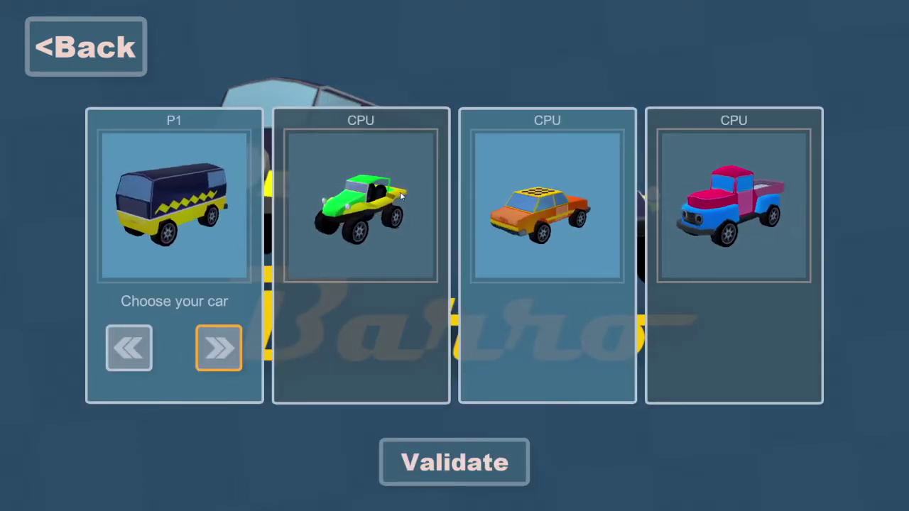
{"action": "left_click", "coordinate": [216, 351]}
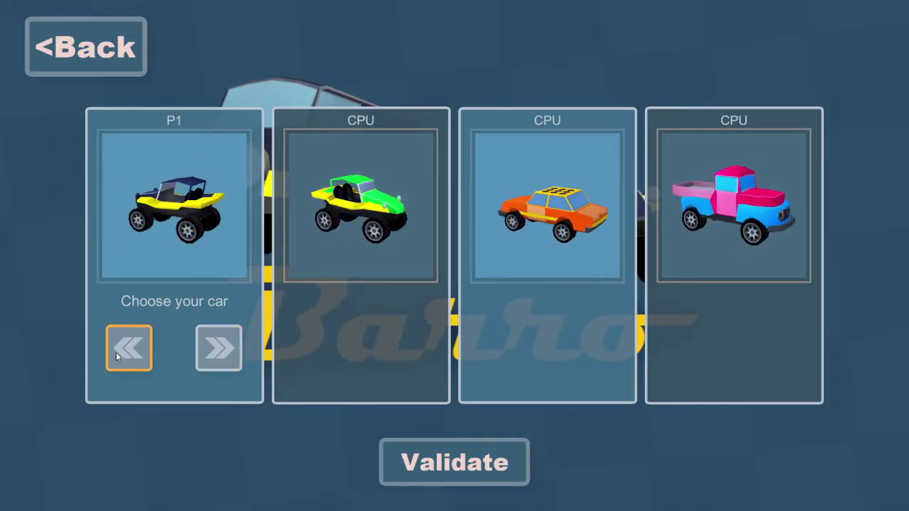
{"action": "left_click", "coordinate": [210, 361]}
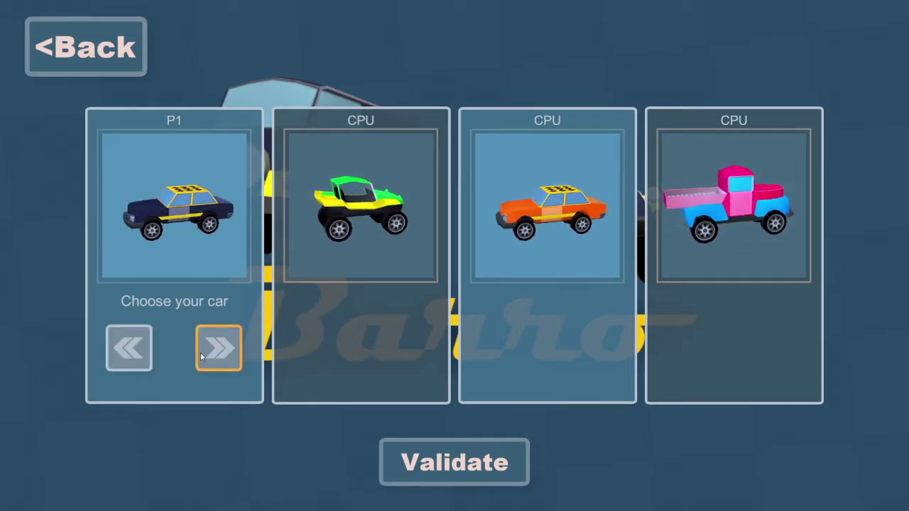
{"action": "left_click", "coordinate": [138, 355]}
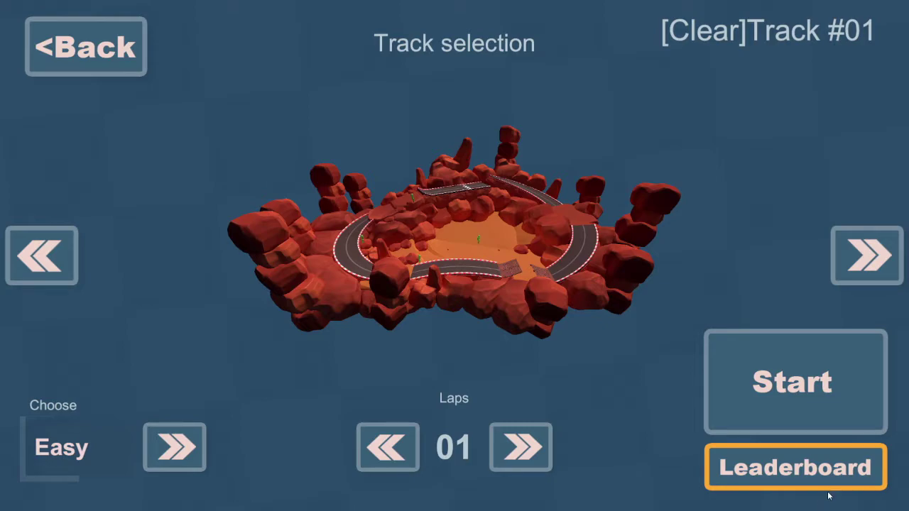
Adjust the lap setting and start the one-lap Easy race on Track #01.
{"action": "key", "text": "Up"}
{"action": "key", "text": "Left"}
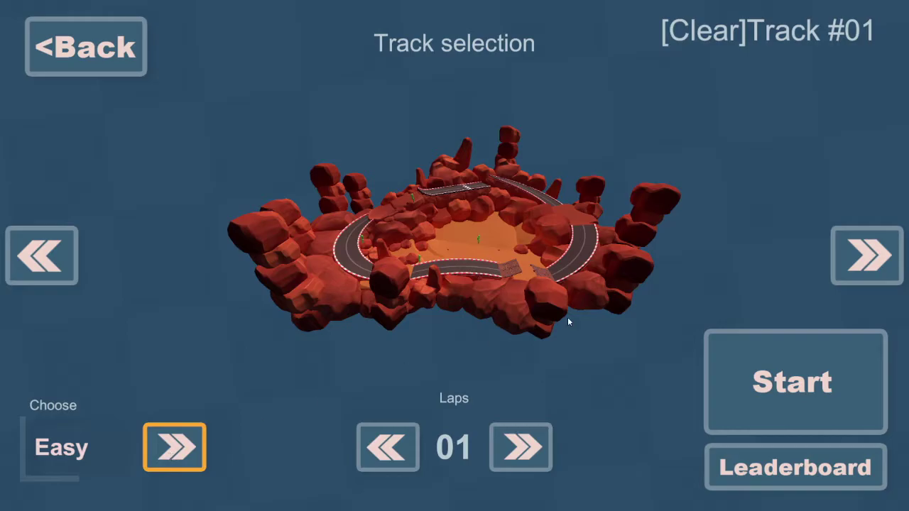
{"action": "left_click", "coordinate": [791, 395]}
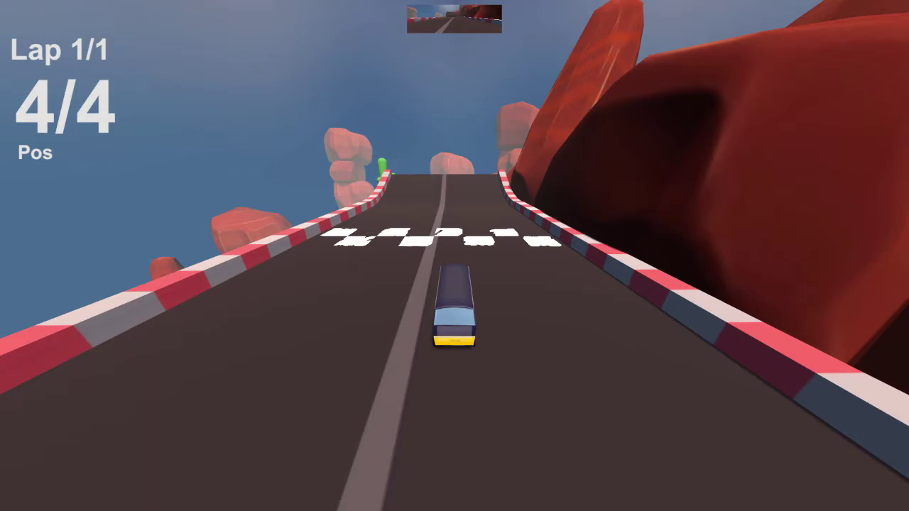
Pause the Track #01 race and confirm restarting it.
{"action": "key", "text": "Escape"}
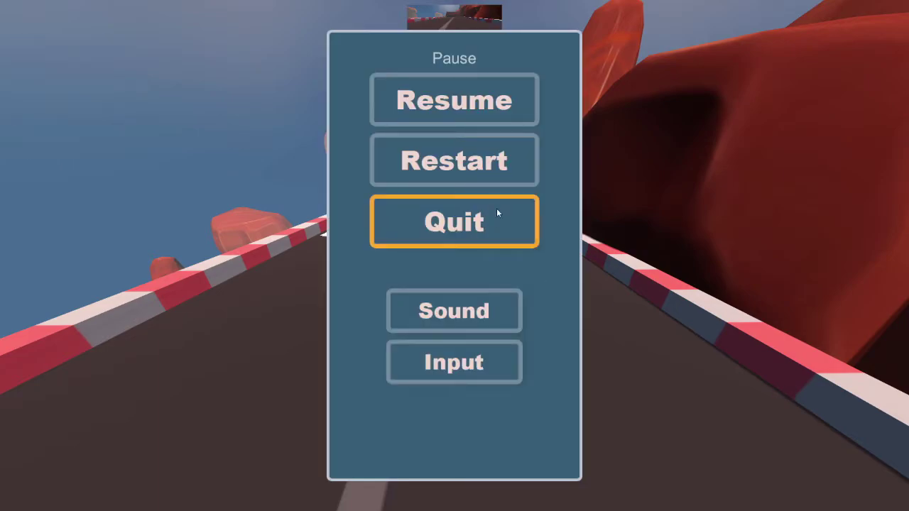
{"action": "left_click", "coordinate": [448, 149]}
{"action": "left_click", "coordinate": [635, 278]}
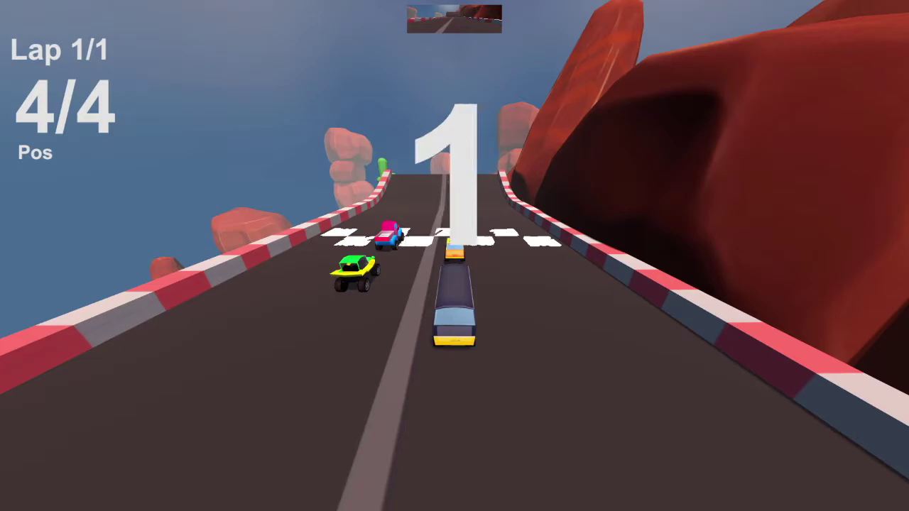
Drive the lap over the crest and wooden bridge, finishing fourth in 26:899.
{"action": "key", "text": "Up"}
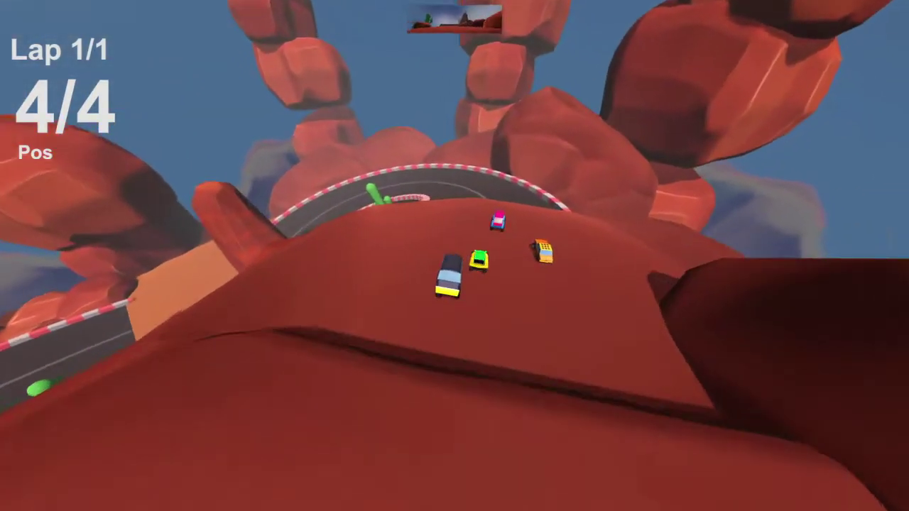
{"action": "key", "text": "Left"}
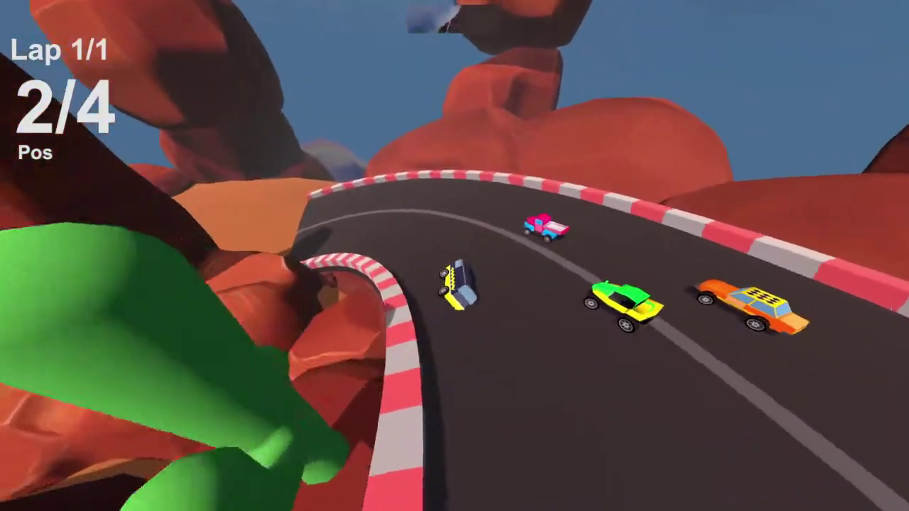
{"action": "key", "text": "Left"}
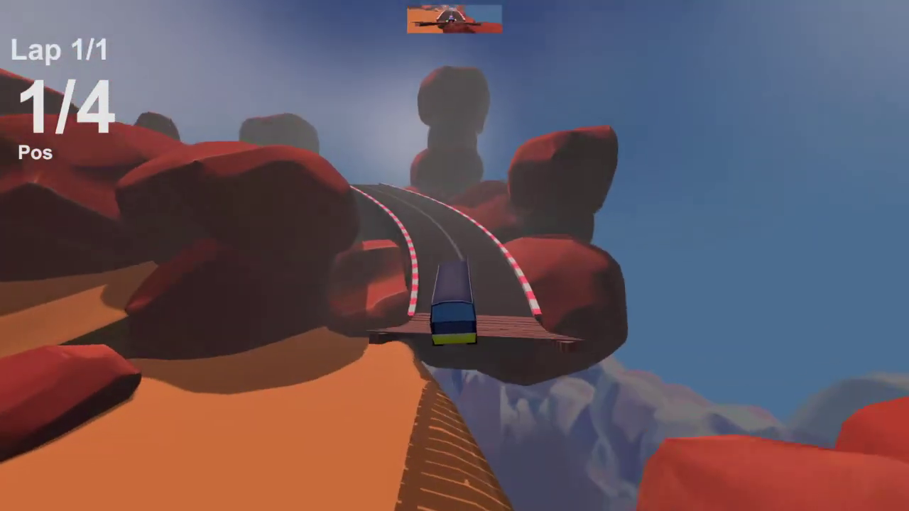
{"action": "key", "text": "Left"}
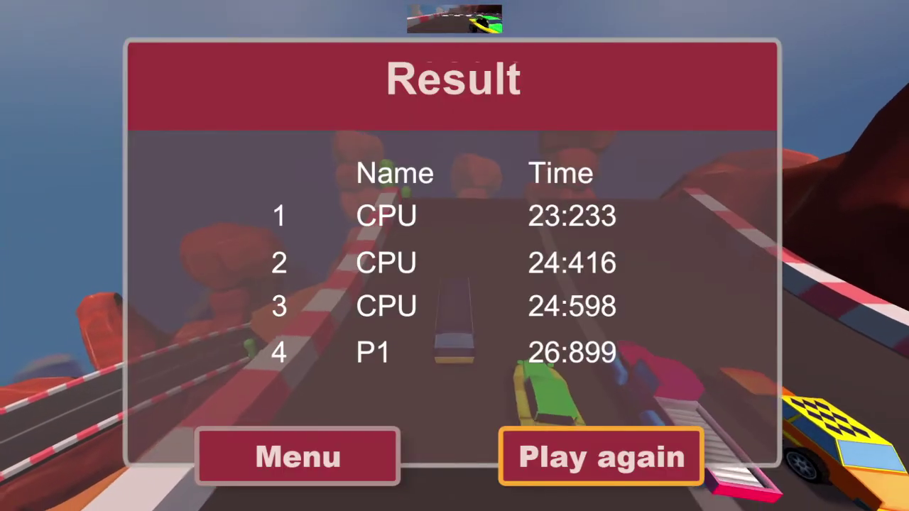
Replay Track #01 and drive the lap, finishing fourth in 30:932.
{"action": "left_click", "coordinate": [599, 450]}
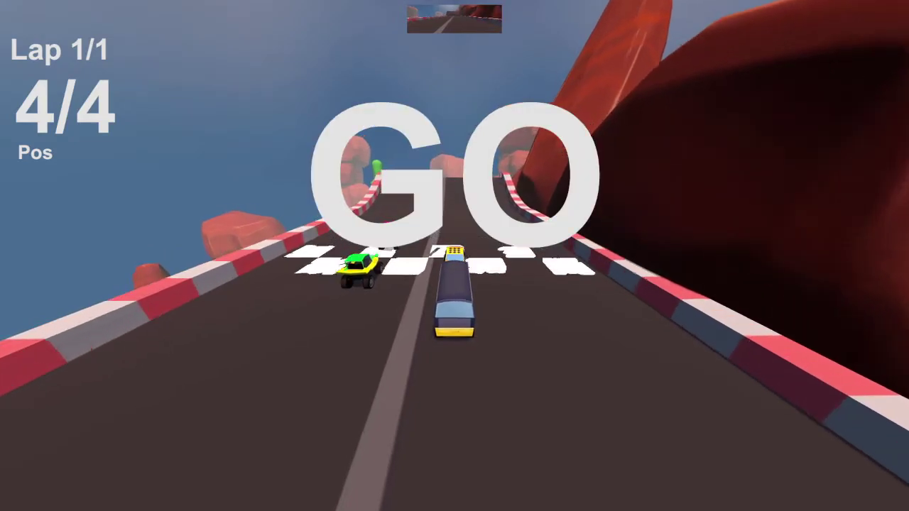
{"action": "key", "text": "Up"}
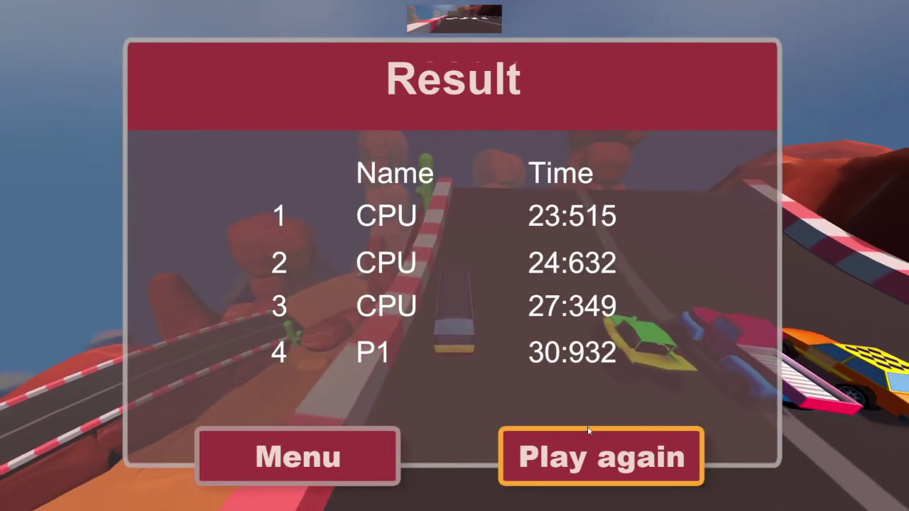
Return to the main menu and set up a new Arcade race with the same car.
{"action": "left_click", "coordinate": [353, 451]}
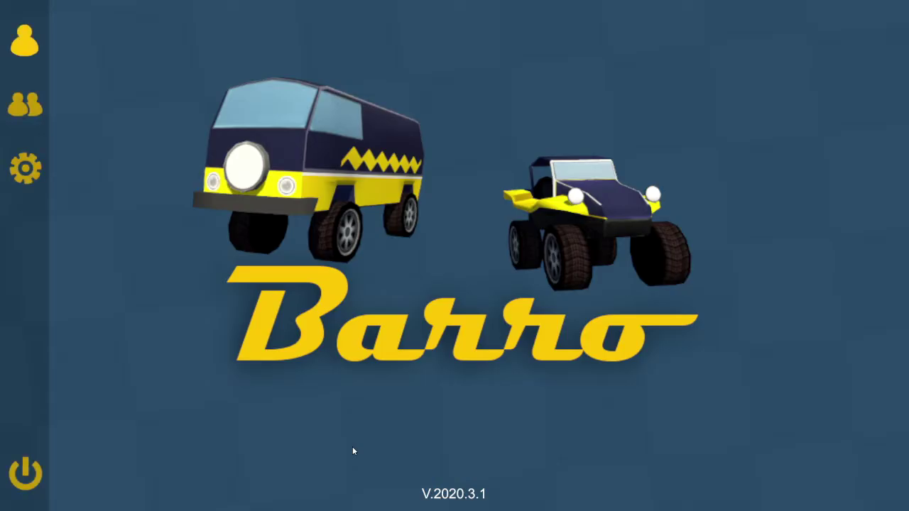
{"action": "left_click", "coordinate": [21, 41]}
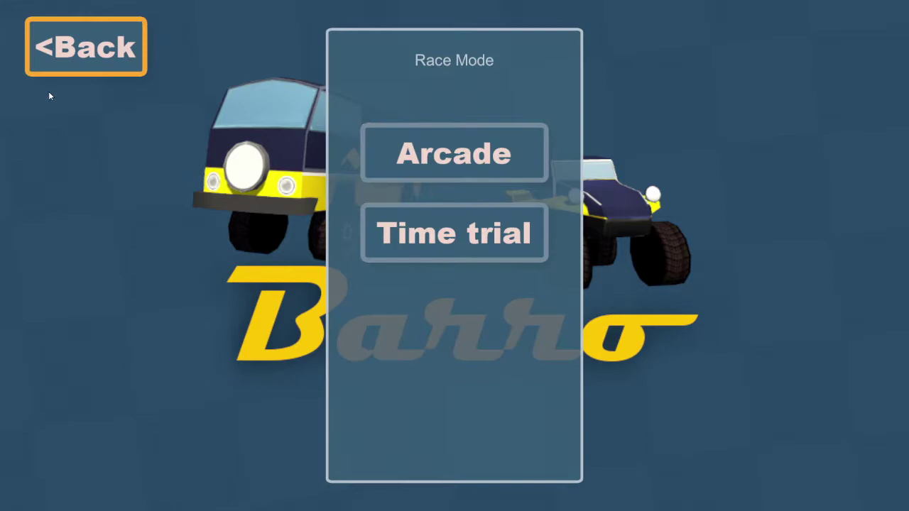
{"action": "left_click", "coordinate": [397, 159]}
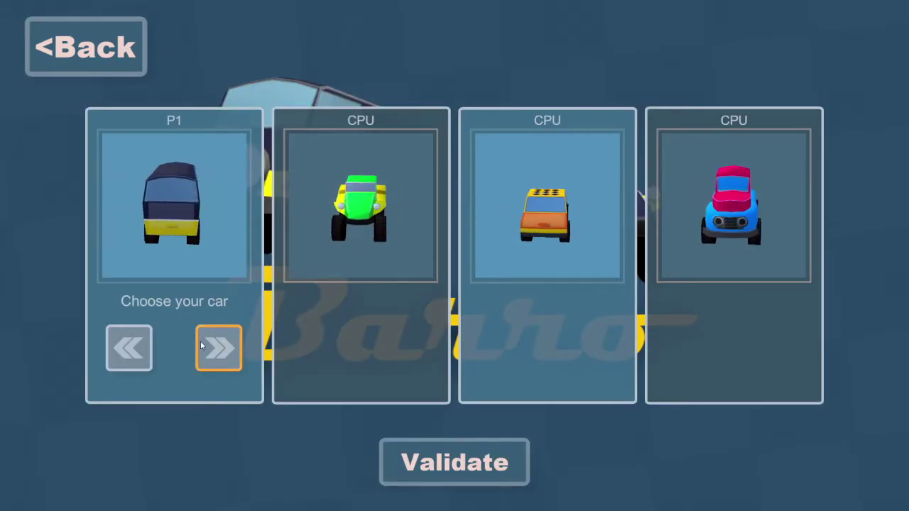
{"action": "left_click", "coordinate": [423, 463]}
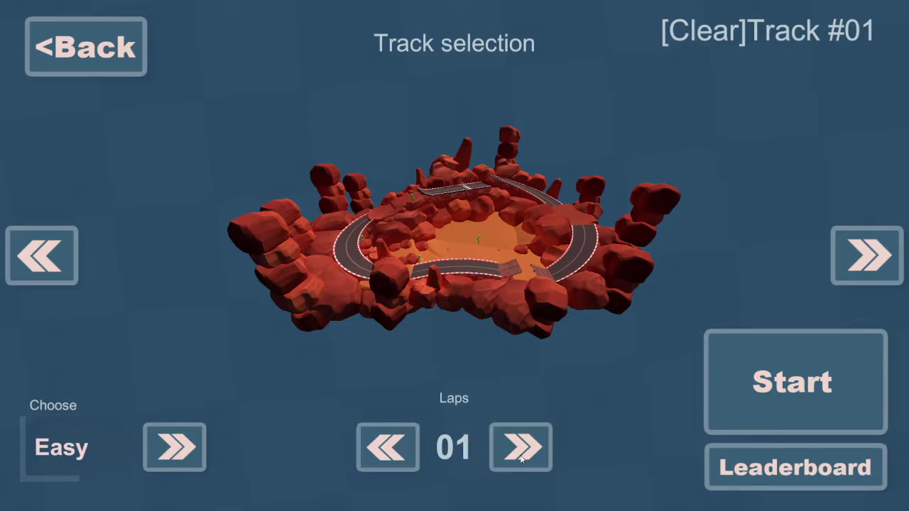
Browse the tracks to the dark night track, Track #04, and start the six-lap race.
{"action": "left_click", "coordinate": [857, 267]}
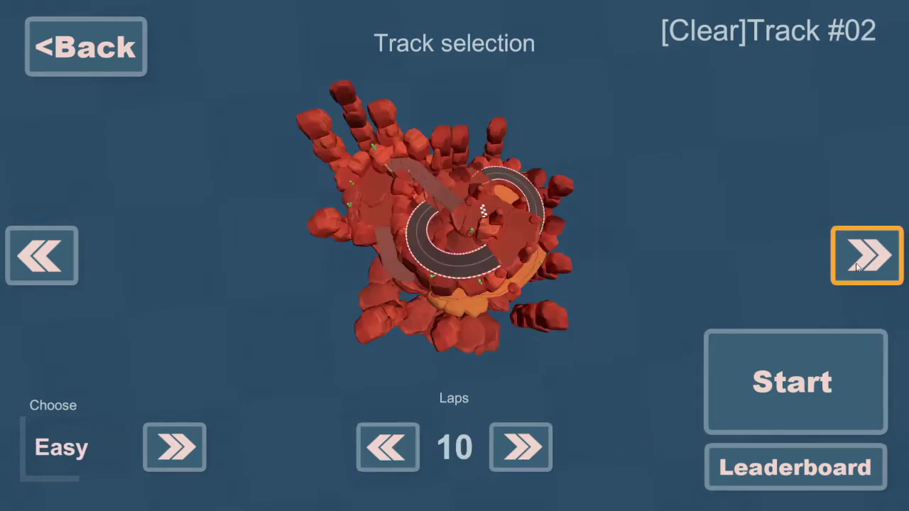
{"action": "left_click", "coordinate": [857, 257]}
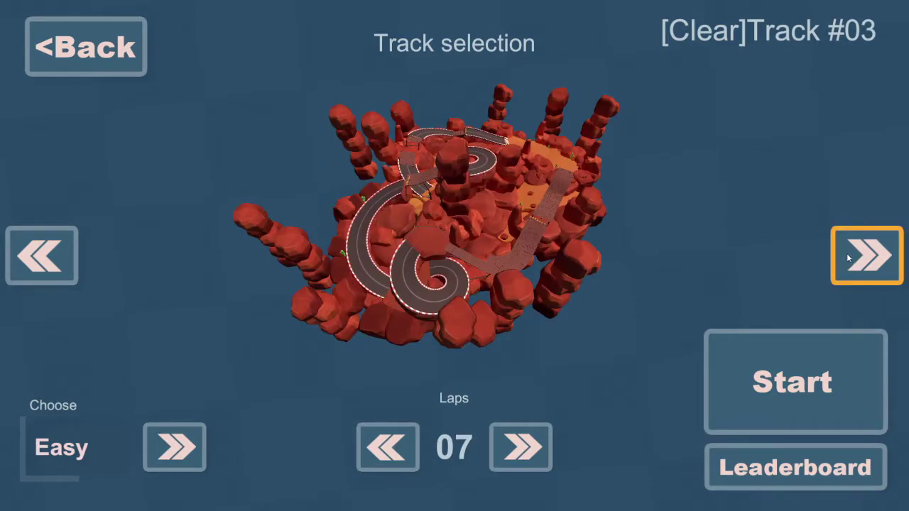
{"action": "left_click", "coordinate": [841, 260]}
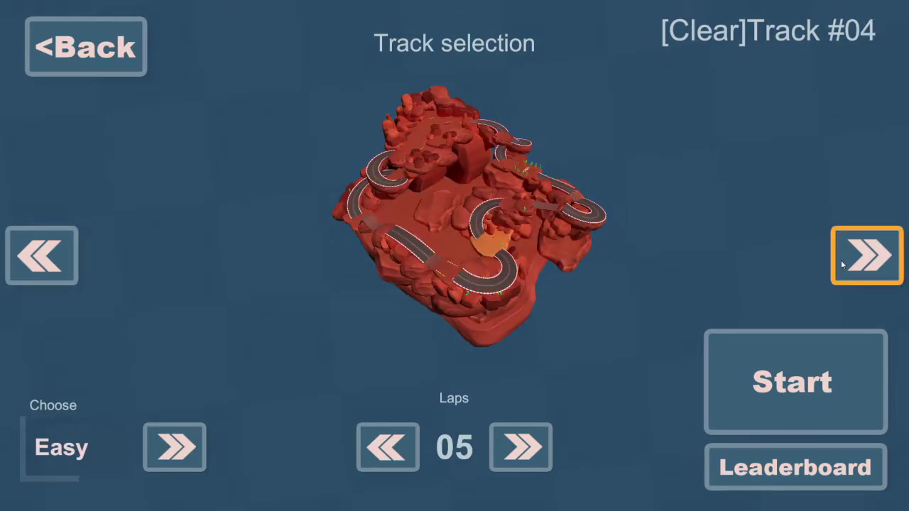
{"action": "left_click", "coordinate": [885, 257]}
{"action": "left_click", "coordinate": [31, 257]}
{"action": "left_click", "coordinate": [857, 263]}
{"action": "left_click", "coordinate": [779, 377]}
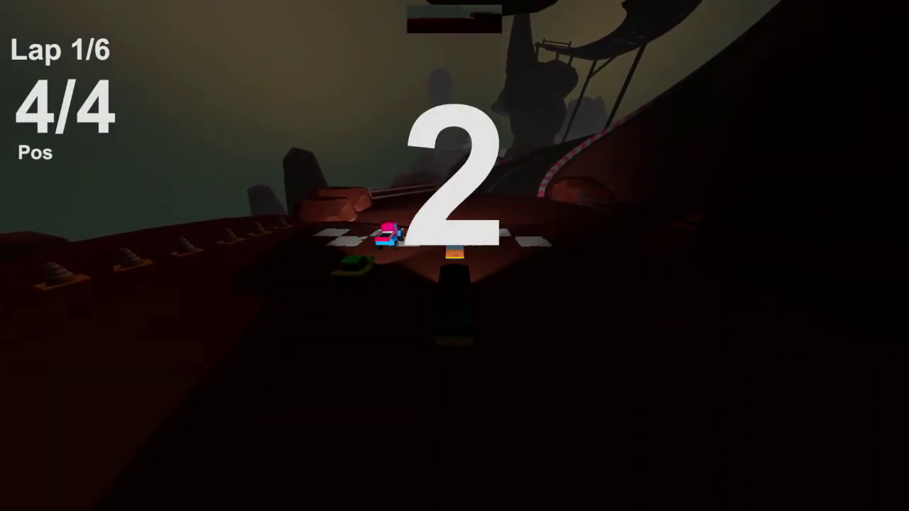
Drive off, restart the night race, and accelerate away again at GO.
{"action": "key", "text": "Up"}
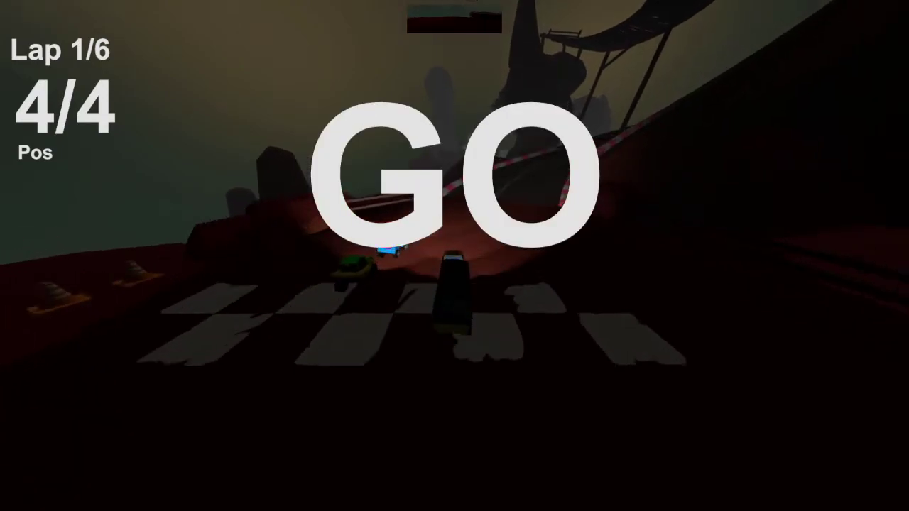
{"action": "key", "text": "Right"}
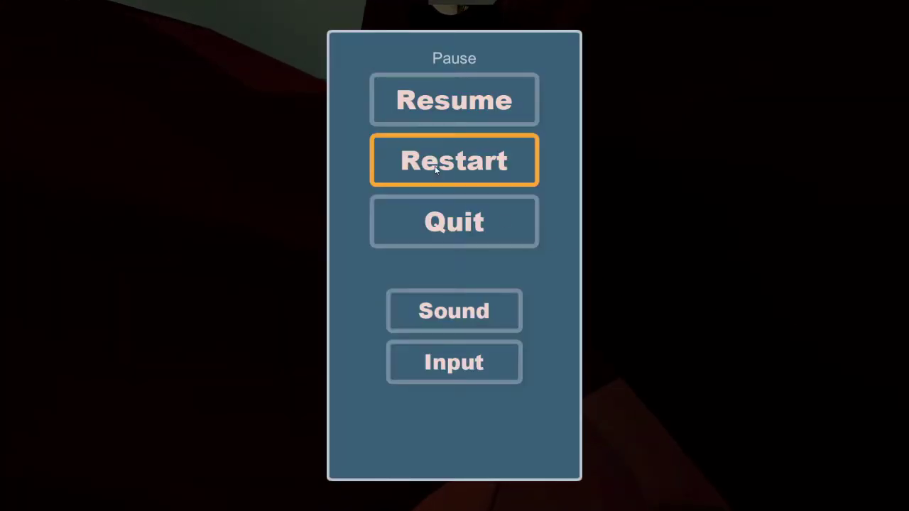
{"action": "left_click", "coordinate": [436, 169]}
{"action": "left_click", "coordinate": [585, 288]}
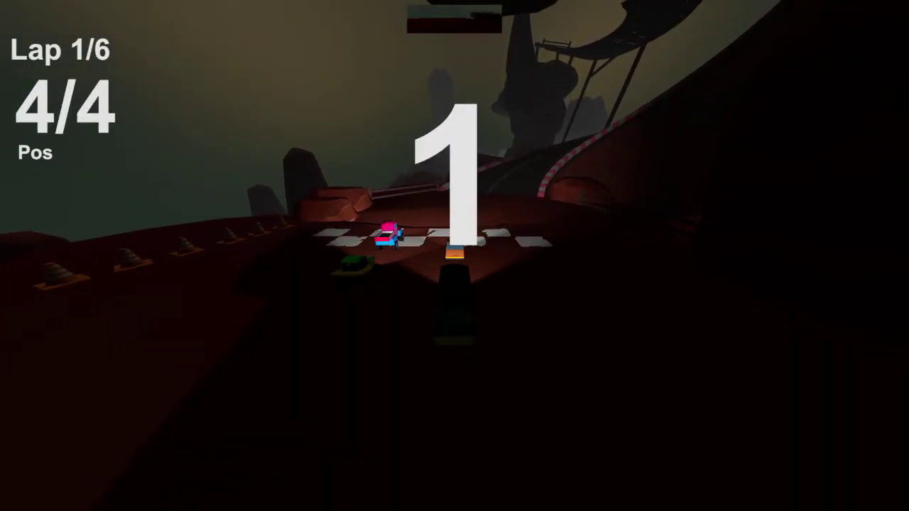
{"action": "key", "text": "Up"}
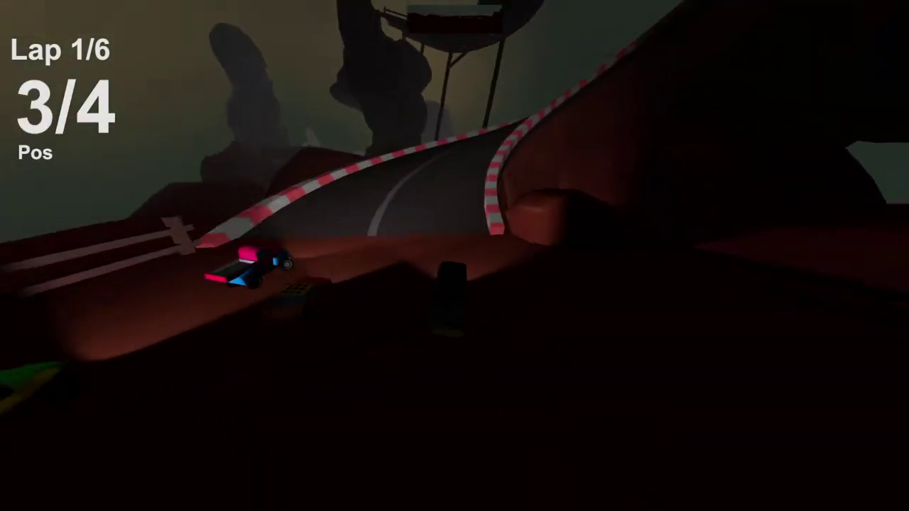